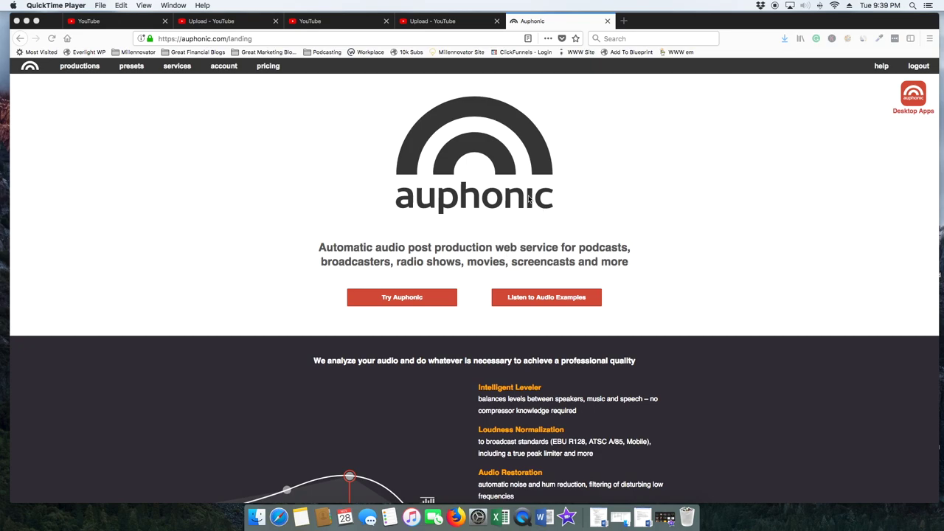
Step: Create a new production using Ep017 90s audio.mp3 from the ep017 folder as its source
{"action": "left_click", "coordinate": [79, 68]}
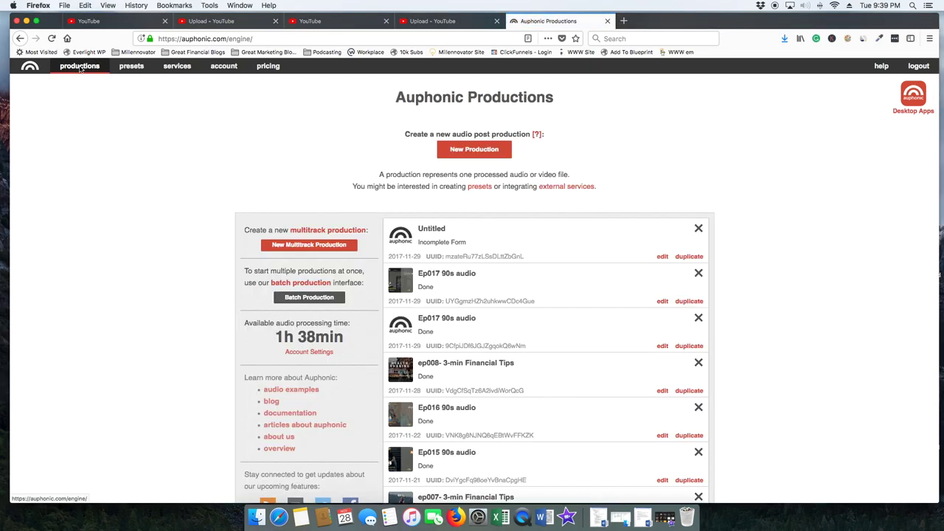
{"action": "left_click", "coordinate": [475, 150]}
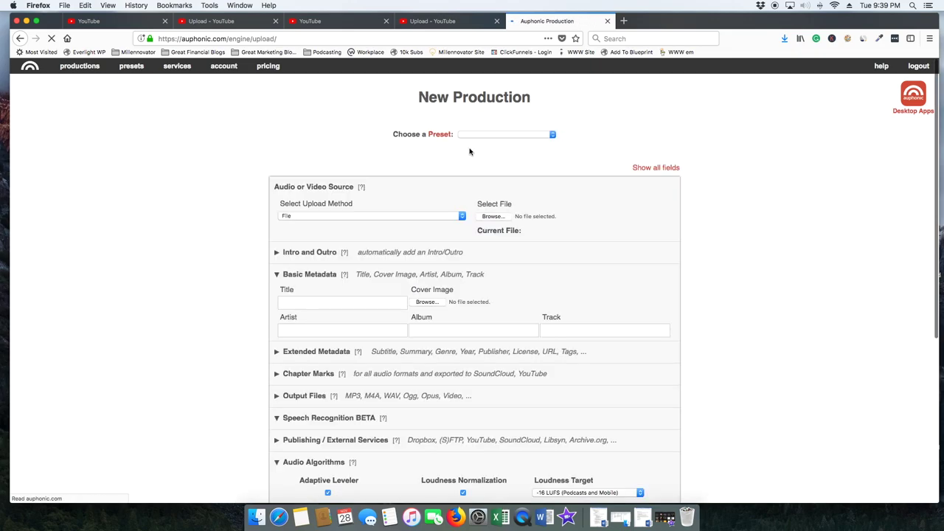
{"action": "left_click", "coordinate": [493, 216]}
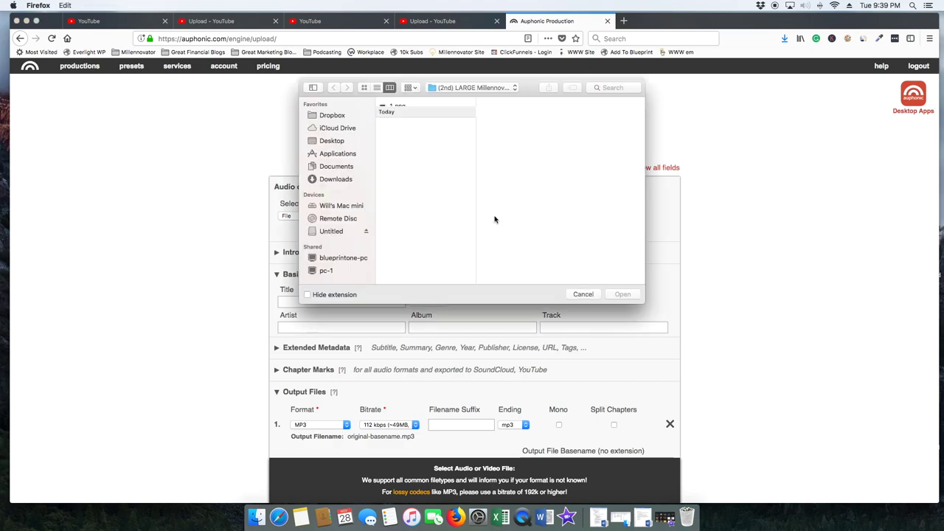
{"action": "left_click", "coordinate": [338, 118]}
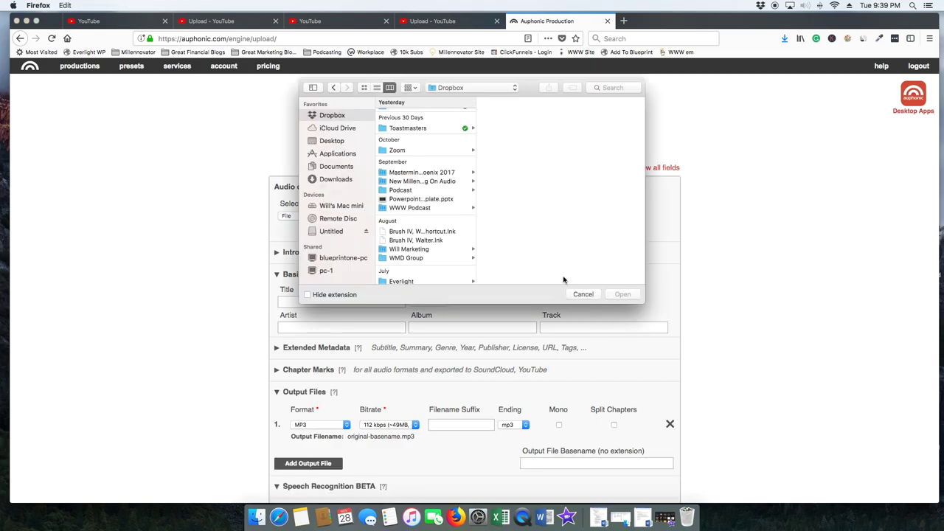
{"action": "left_click", "coordinate": [583, 293]}
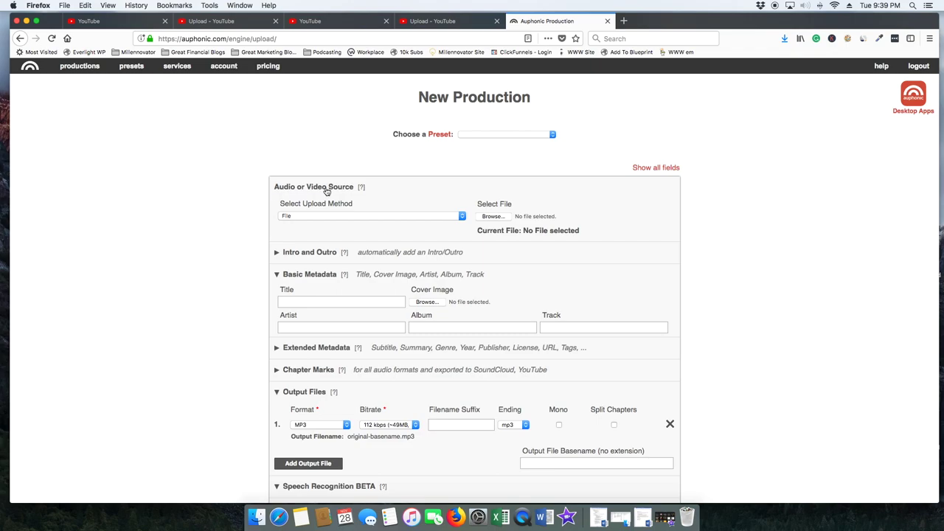
{"action": "left_click", "coordinate": [490, 217]}
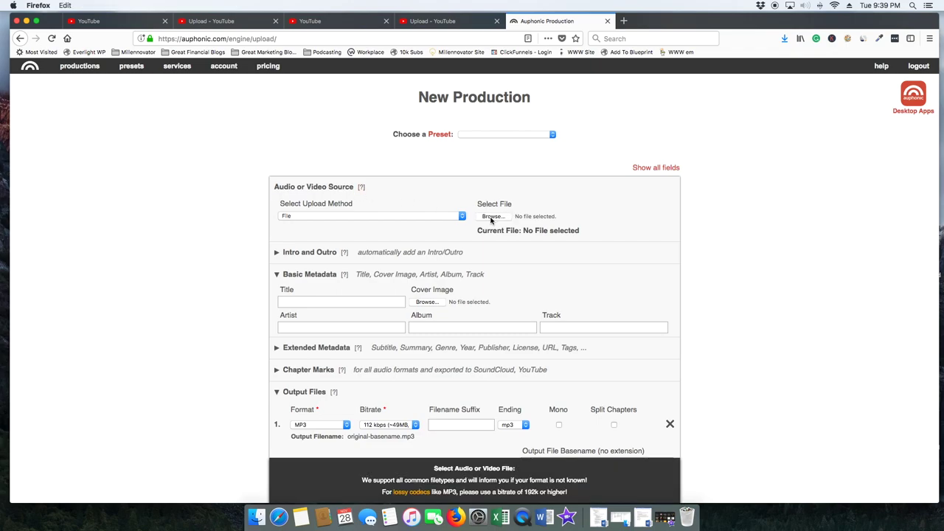
{"action": "left_click", "coordinate": [485, 88]}
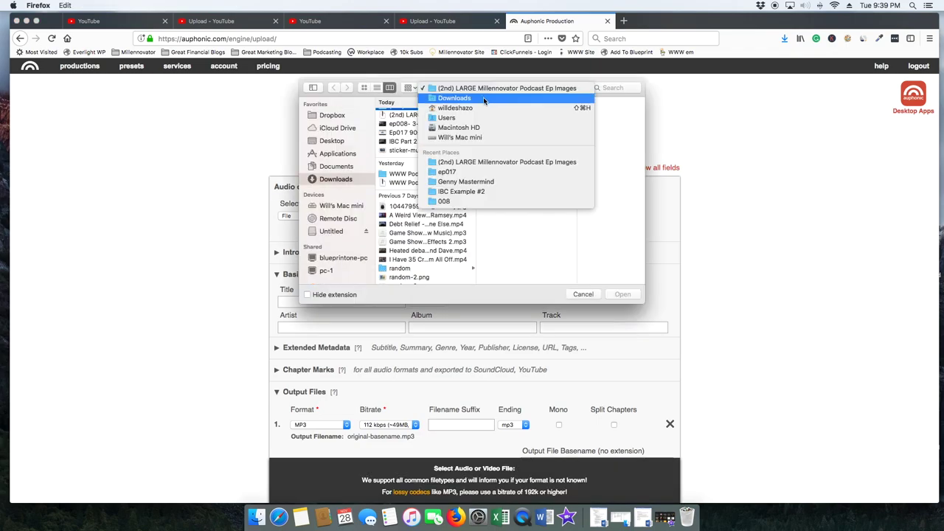
{"action": "left_click", "coordinate": [467, 171]}
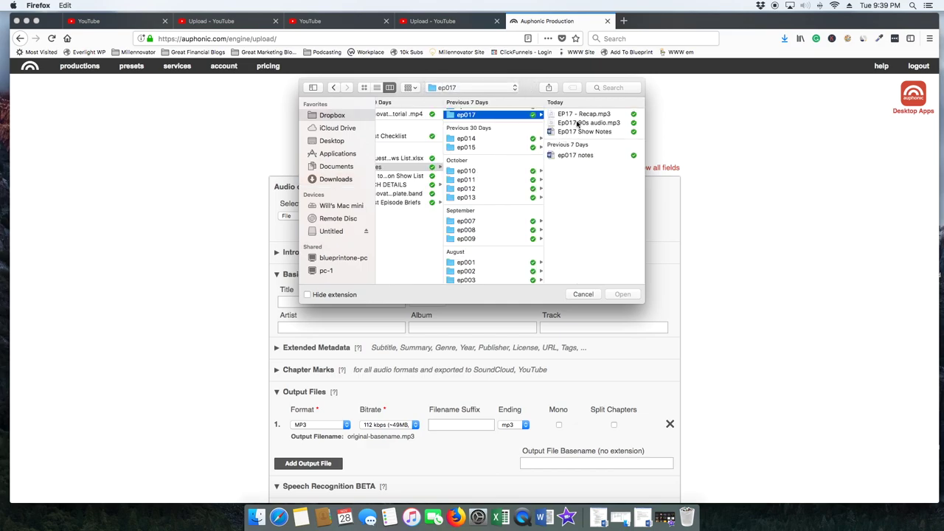
{"action": "left_click", "coordinate": [578, 124]}
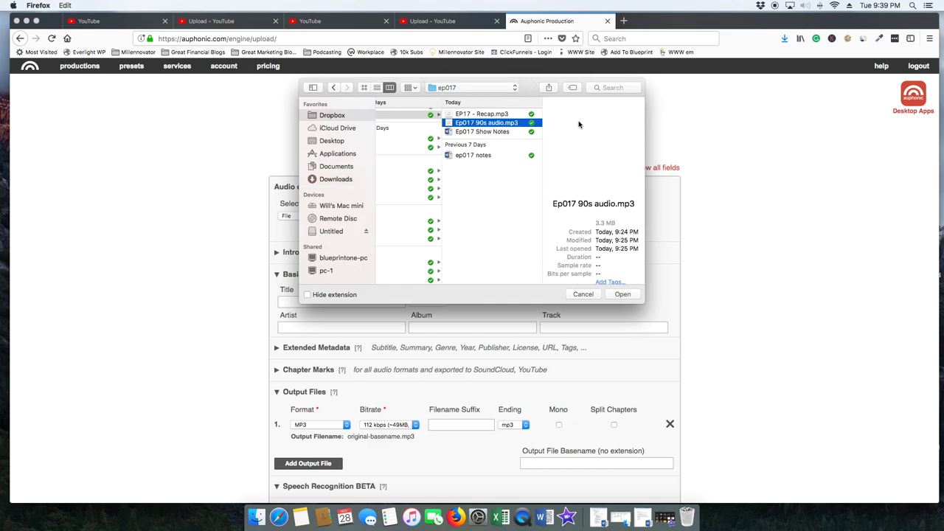
{"action": "left_click", "coordinate": [622, 294]}
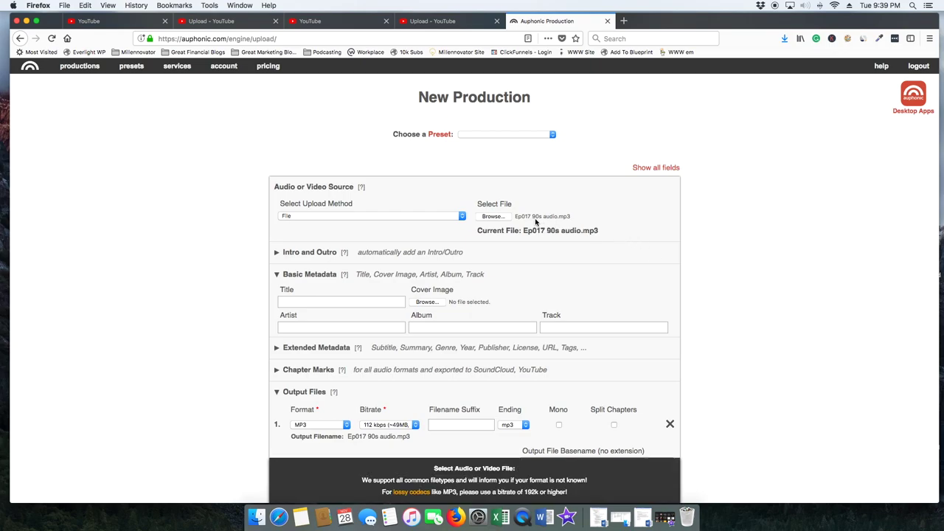
Step: Attach 2.png from the large Millennovator episode images folder in Downloads as the cover image
{"action": "scroll", "coordinate": [756, 214], "scroll_direction": "down", "scroll_amount": 1}
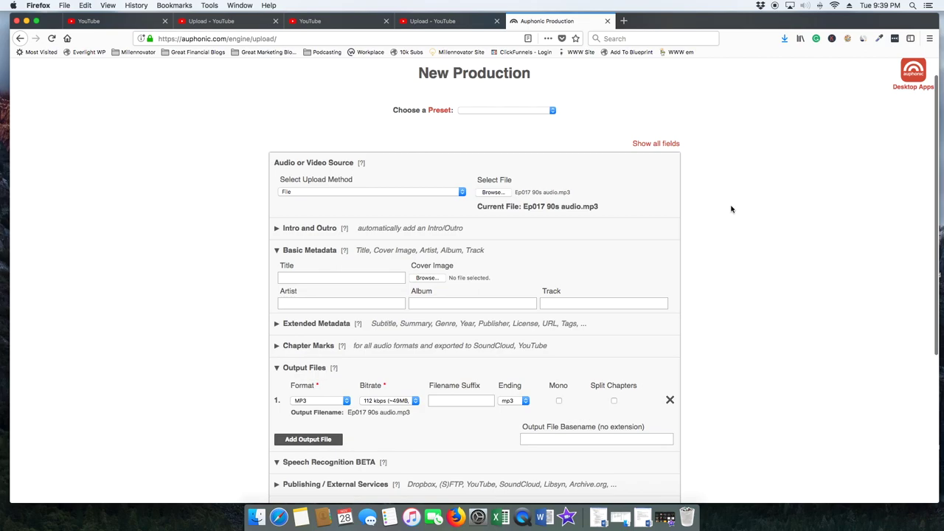
{"action": "scroll", "coordinate": [732, 208], "scroll_direction": "down", "scroll_amount": 2}
{"action": "mouse_move", "coordinate": [285, 208]}
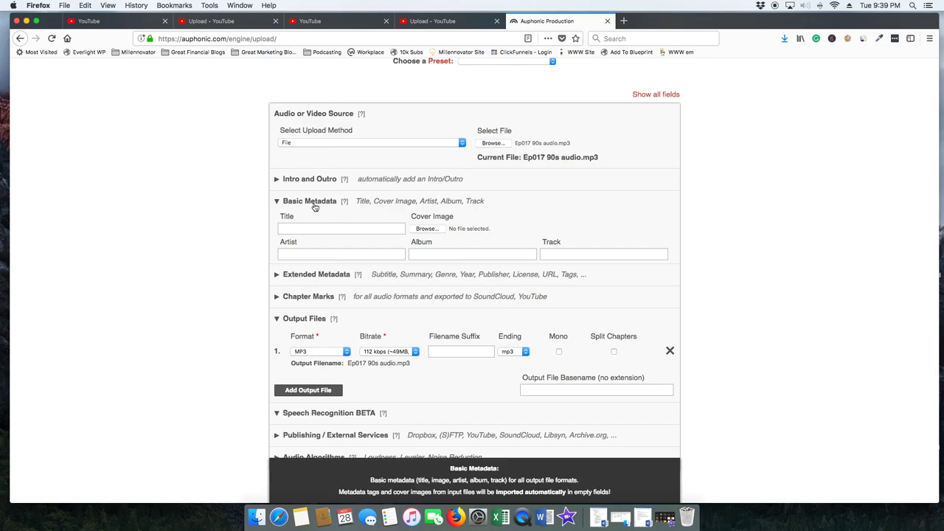
{"action": "left_click", "coordinate": [430, 231]}
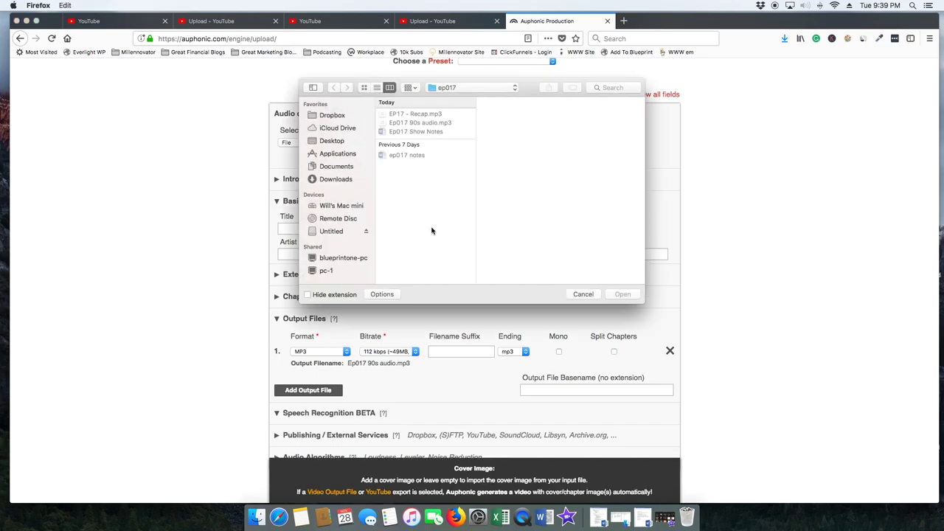
{"action": "left_click", "coordinate": [341, 180]}
{"action": "left_click", "coordinate": [446, 117]}
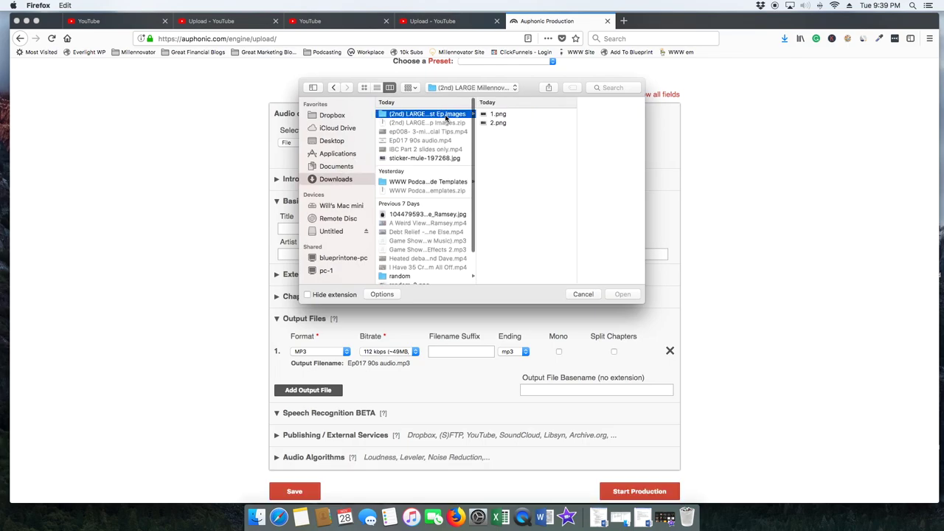
{"action": "left_click", "coordinate": [512, 122]}
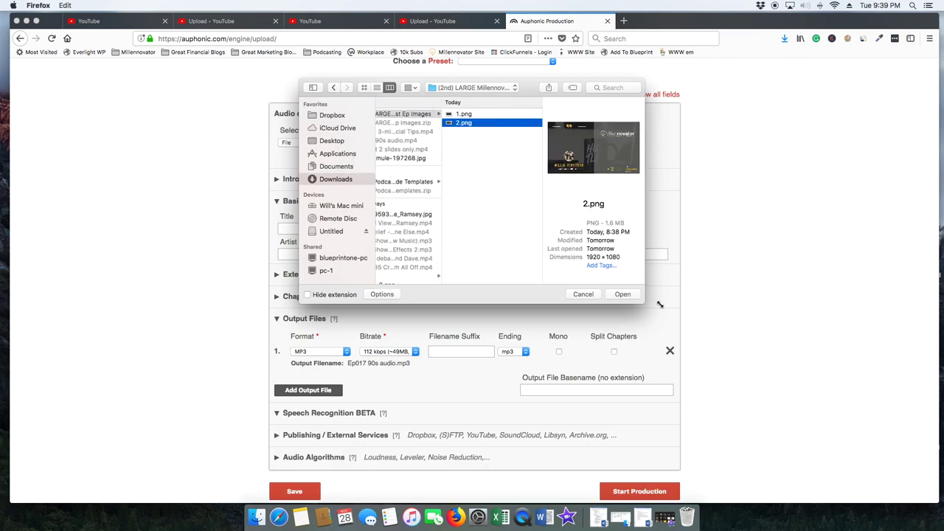
{"action": "left_click_drag", "start_coordinate": [660, 304], "coordinate": [942, 372]}
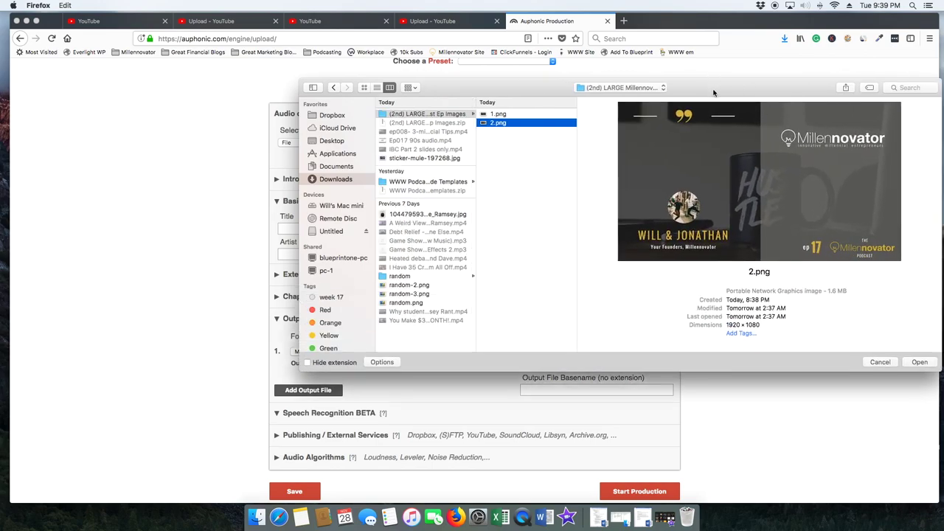
{"action": "left_click_drag", "start_coordinate": [713, 92], "coordinate": [585, 64]}
{"action": "left_click_drag", "start_coordinate": [815, 345], "coordinate": [854, 383]}
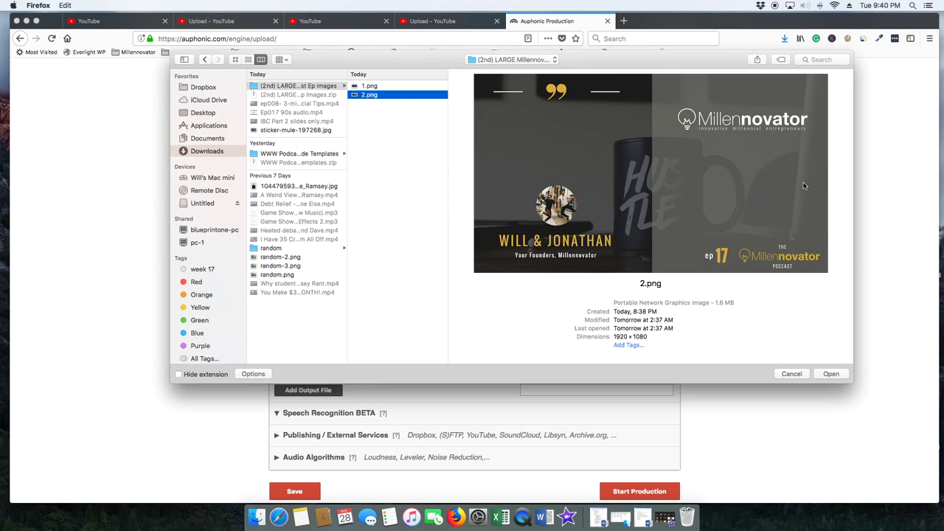
{"action": "left_click", "coordinate": [835, 375]}
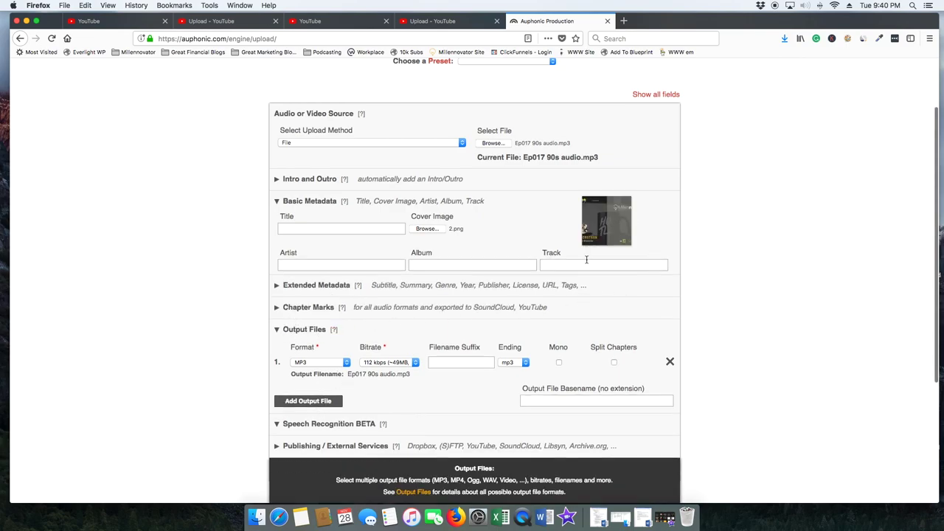
Step: Set the output format to Audiogram (Waveform Video) and start the production
{"action": "left_click", "coordinate": [340, 363]}
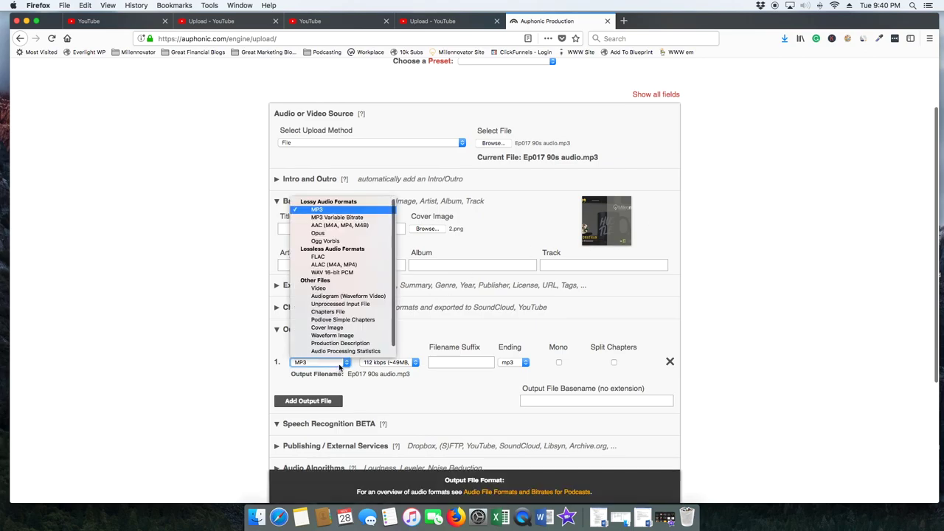
{"action": "left_click", "coordinate": [341, 298]}
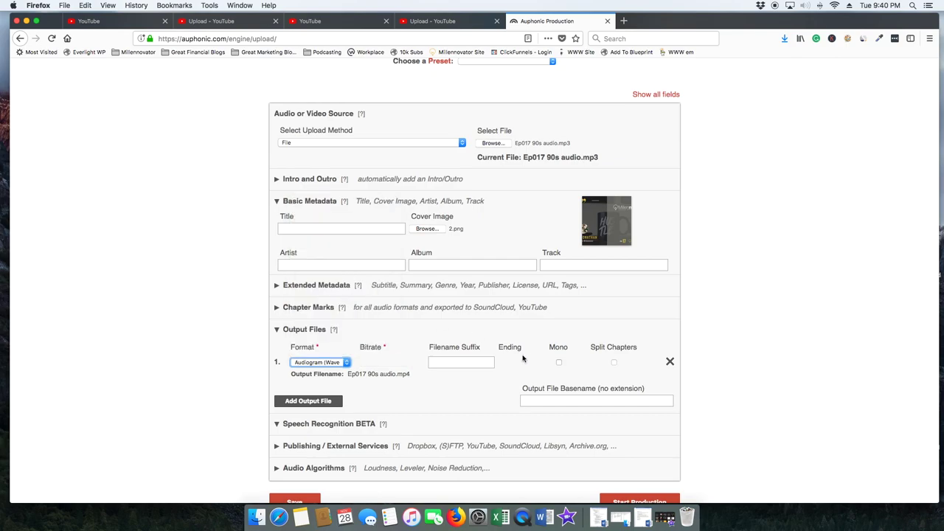
{"action": "scroll", "coordinate": [777, 302], "scroll_direction": "down", "scroll_amount": 2}
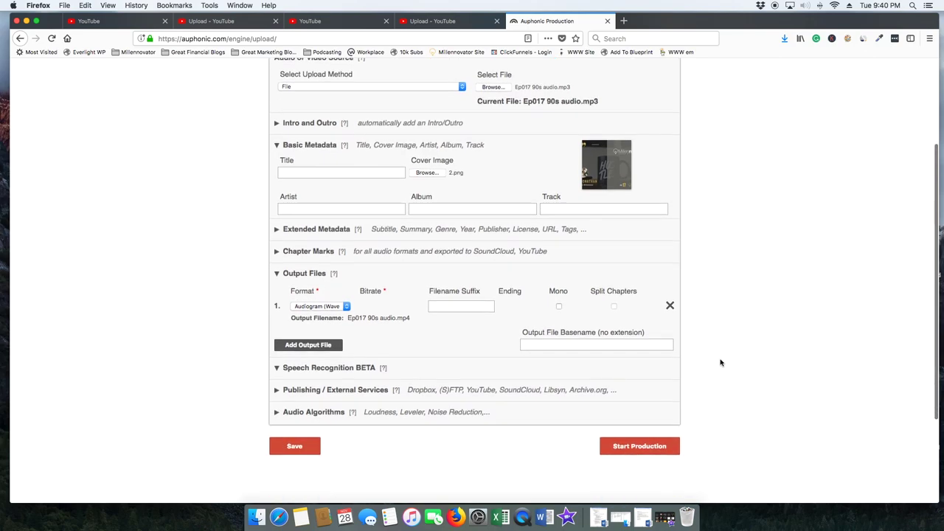
{"action": "left_click", "coordinate": [632, 447]}
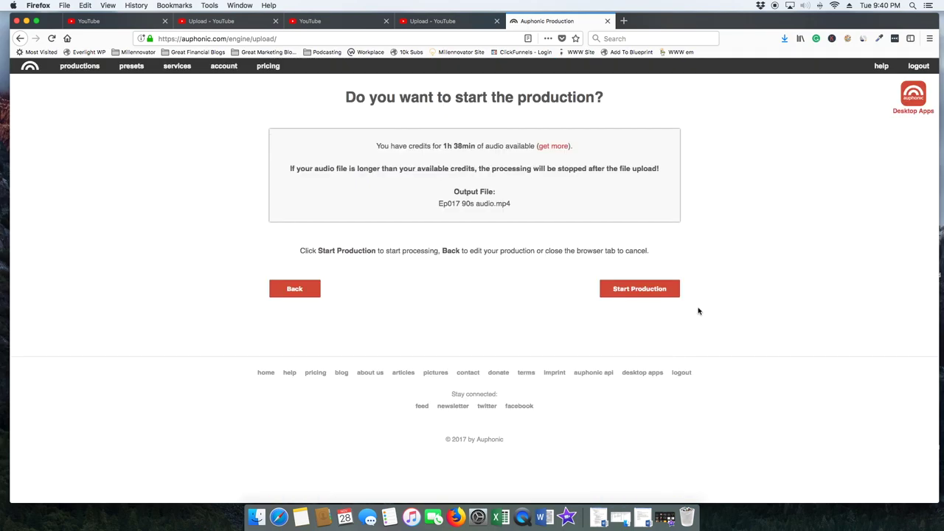
{"action": "left_click", "coordinate": [640, 289]}
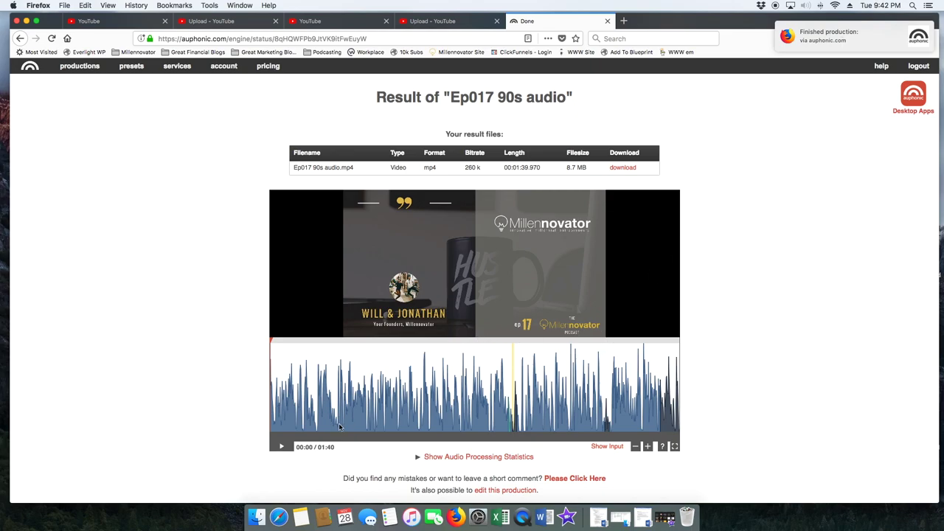
Step: Preview the finished Ep017 90s audio.mp4 audiogram, then download it and open it
{"action": "left_click", "coordinate": [281, 447]}
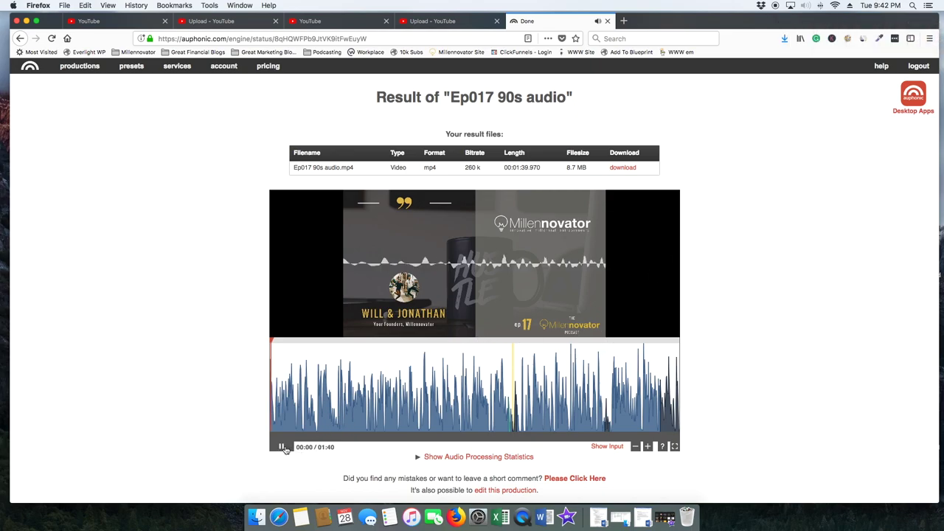
{"action": "left_click", "coordinate": [623, 168]}
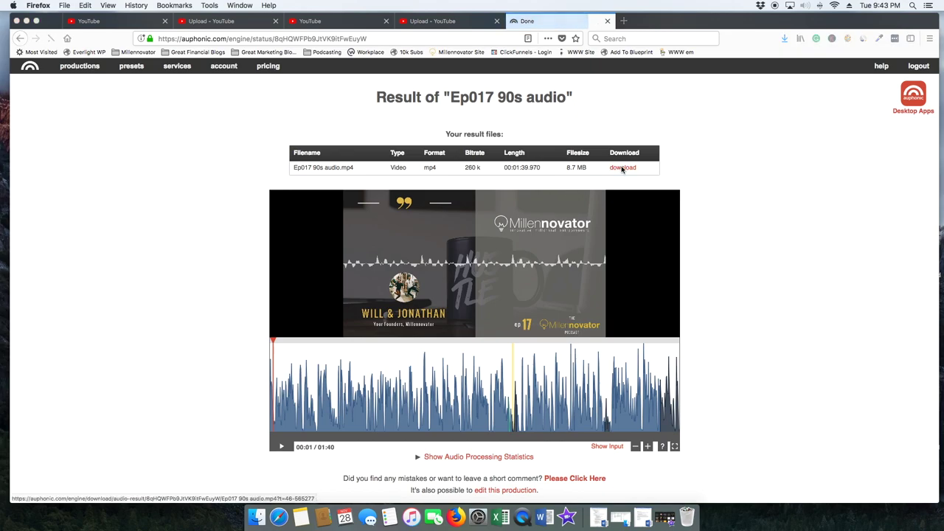
{"action": "left_click", "coordinate": [815, 165]}
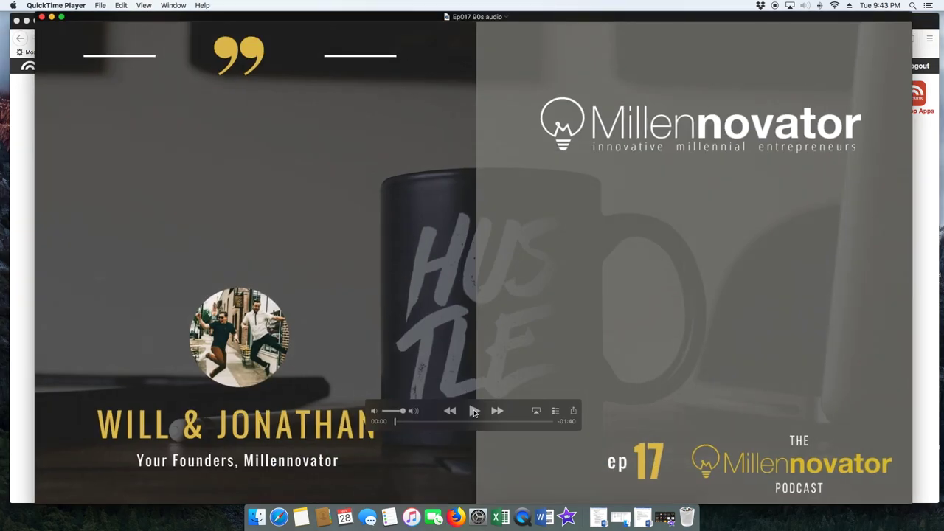
Step: Play the Ep017 audiogram in QuickTime Player and pause it at seven seconds
{"action": "left_click", "coordinate": [475, 413]}
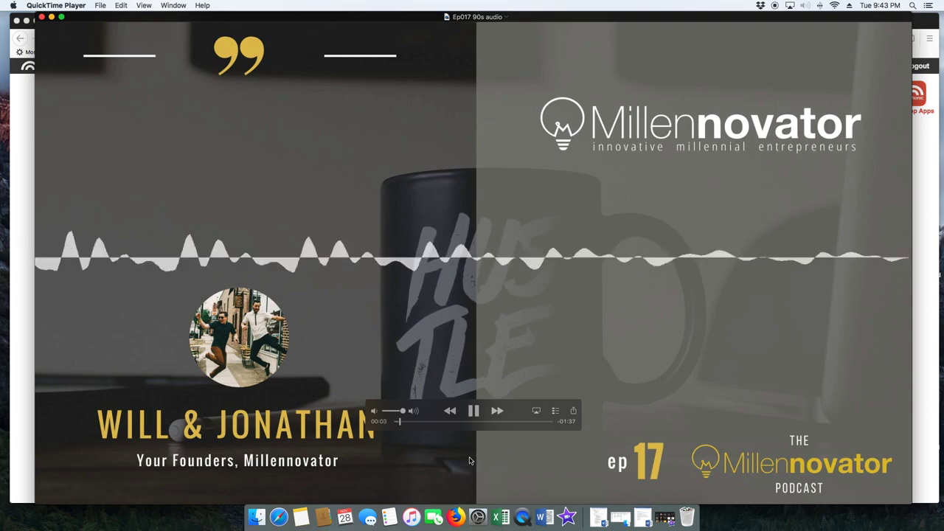
{"action": "left_click", "coordinate": [474, 411]}
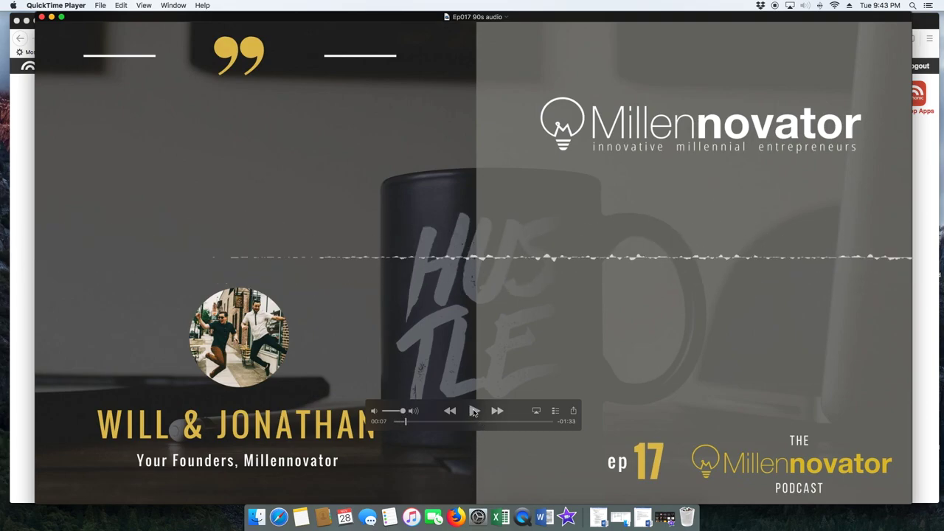